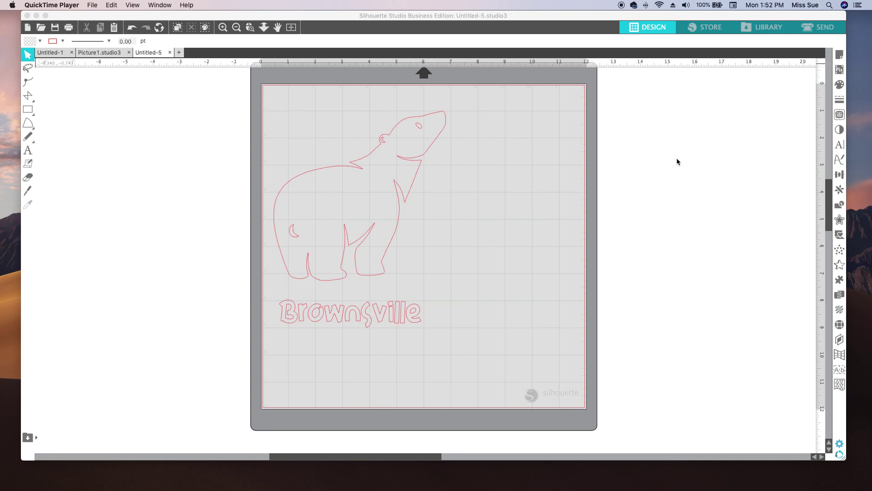
Step: Select and ungroup the polar bear and 'Brownsville' text, then enlarge them to 8.222 × 10.35 in
scroll(502, 156, "right", 2)
left_click(251, 101)
left_click_drag(251, 101, 452, 325)
scroll(457, 337, "down", 1)
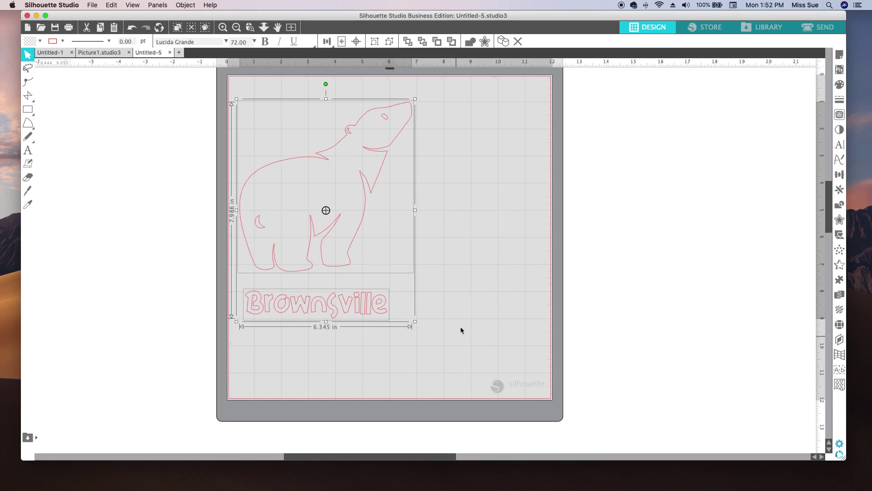
right_click(376, 184)
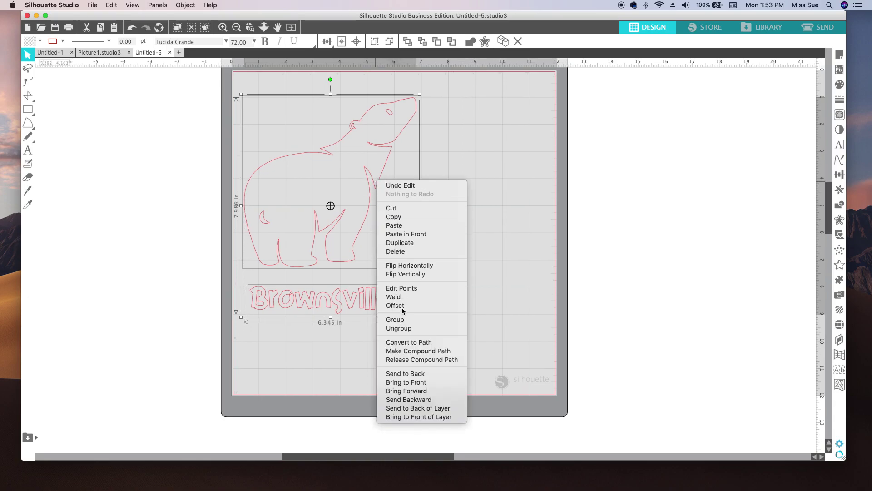
left_click(403, 327)
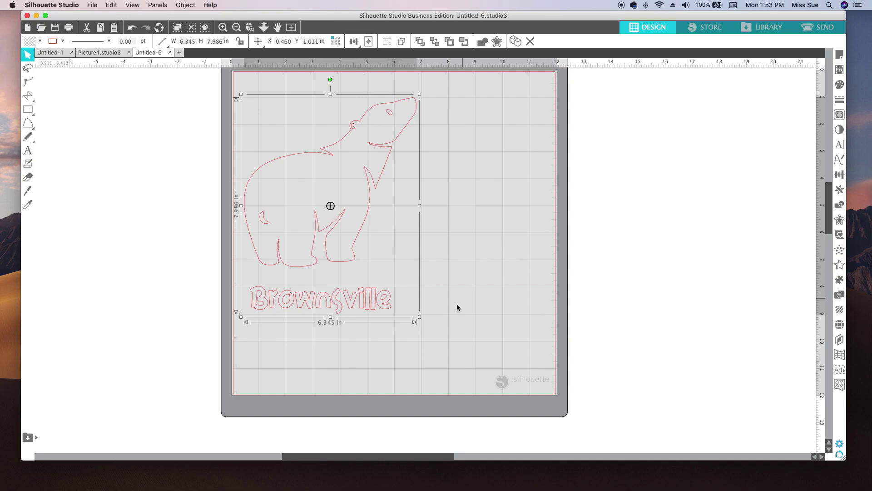
left_click_drag(419, 318, 493, 364)
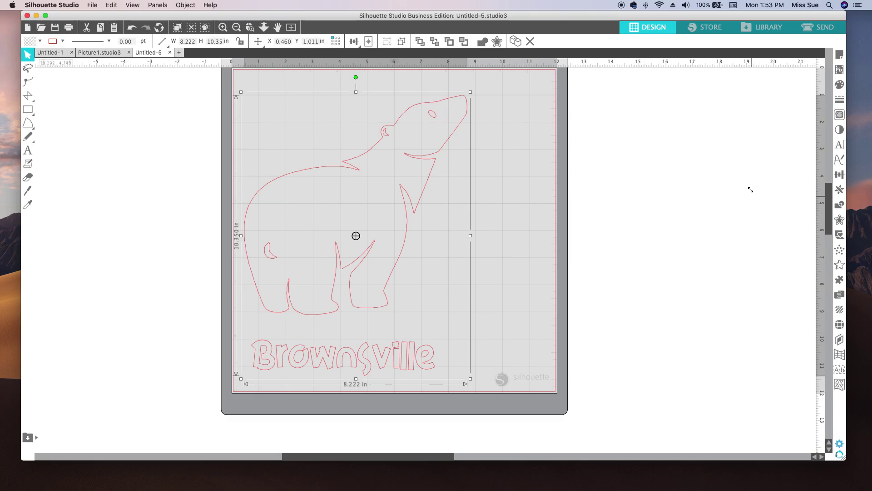
Step: Show the Sketch panel's edge and fill styles with the bear design reselected
left_click(839, 310)
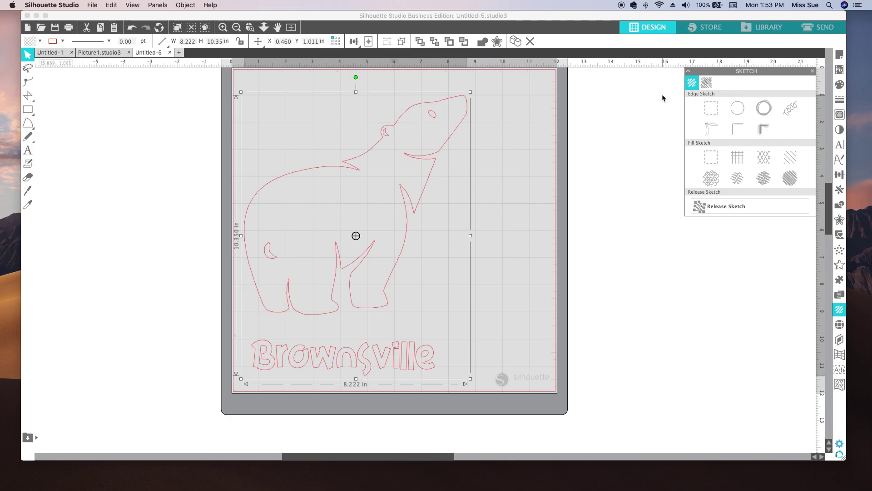
left_click(490, 152)
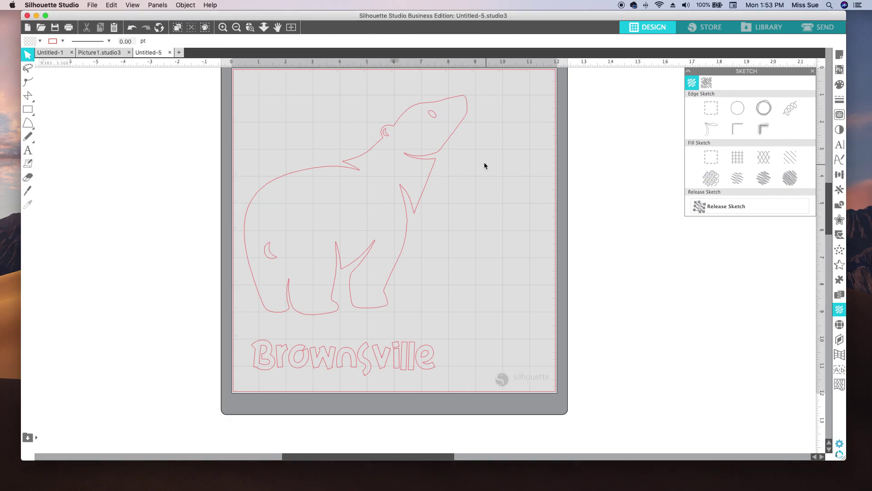
left_click(450, 137)
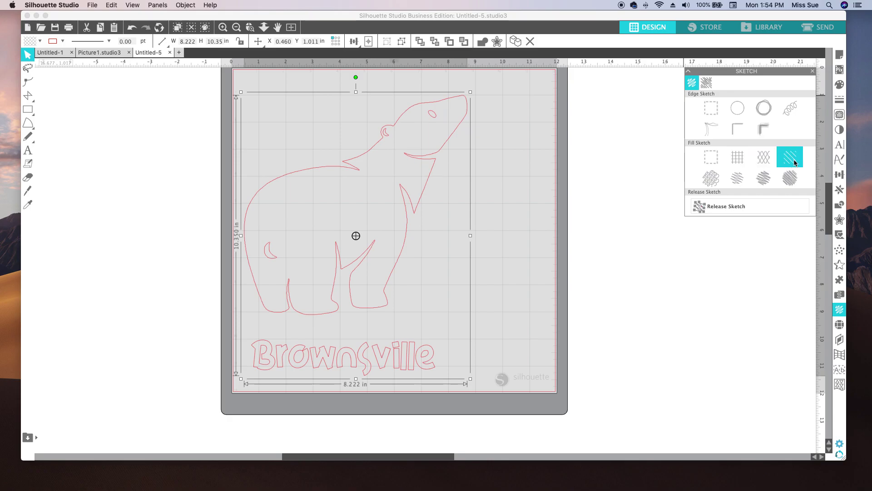
Step: Apply the grid tile Fill Sketch to the bear and text, and move the Sketch panel lower right
left_click(740, 161)
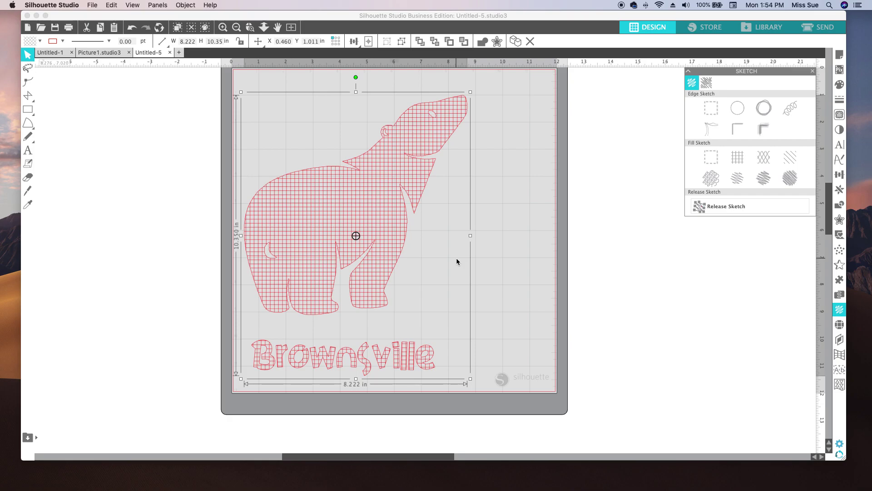
left_click(720, 72)
mouse_move(721, 72)
left_mouse_down()
mouse_move(709, 124)
mouse_move(703, 301)
mouse_move(699, 292)
left_mouse_up()
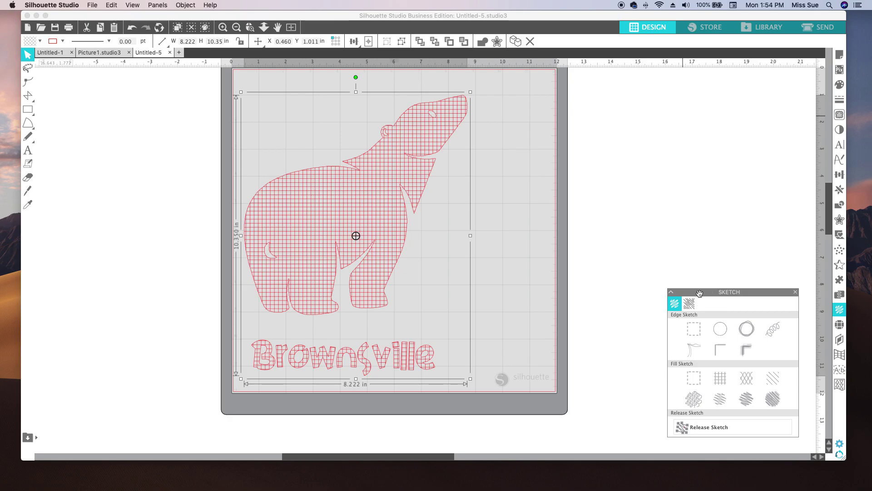
Step: Enter 500% as the Transform Scale amount for the hatched bear design
left_click(839, 175)
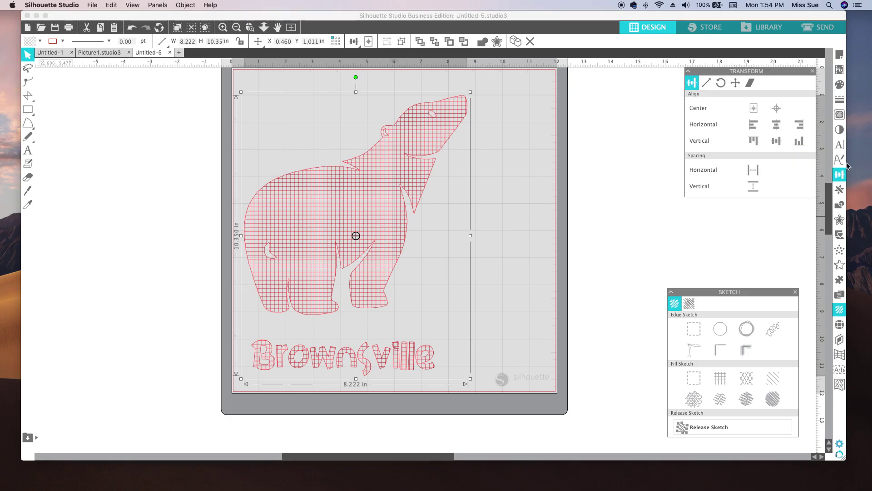
left_click(708, 83)
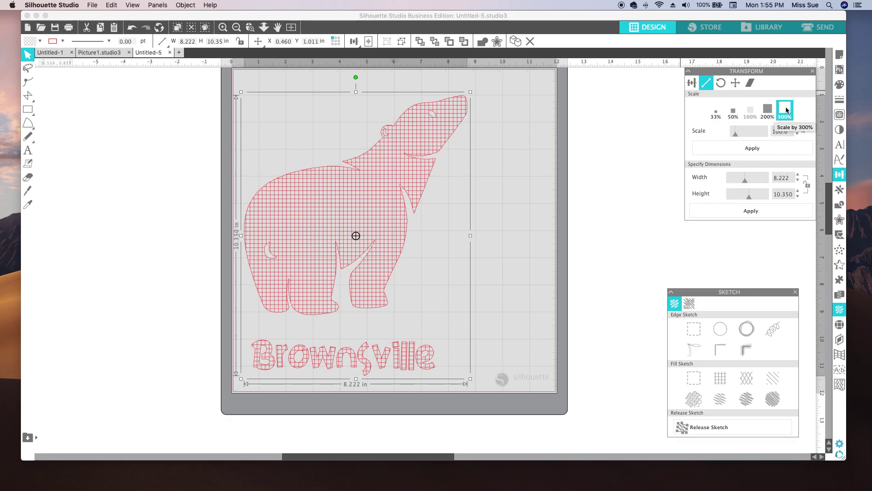
left_click(790, 132)
type("500")
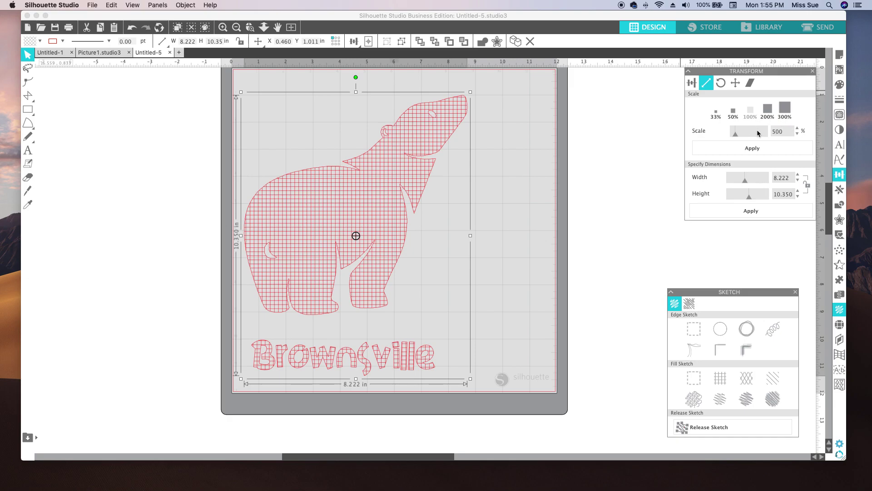
key("Return")
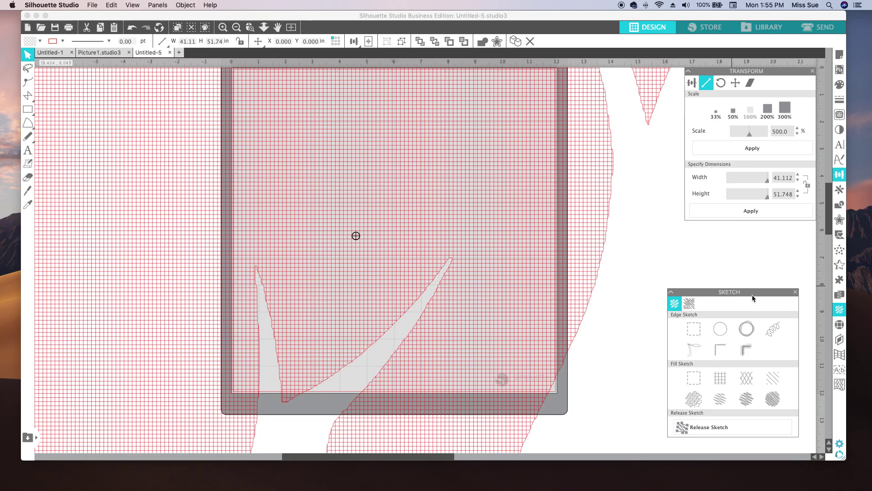
Step: Tighten the Advanced Sketch hatch spacing to 0.059 in, then return to the fill presets
left_click(694, 306)
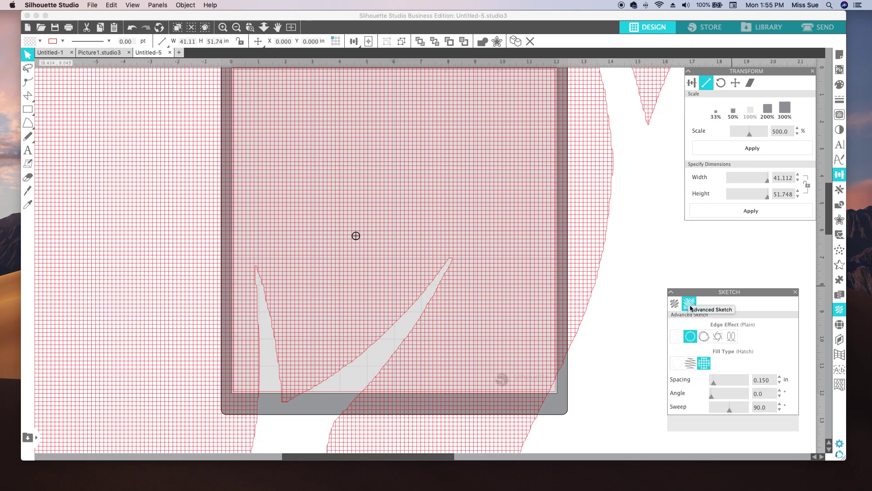
left_click(714, 385)
left_click_drag(714, 385, 695, 384)
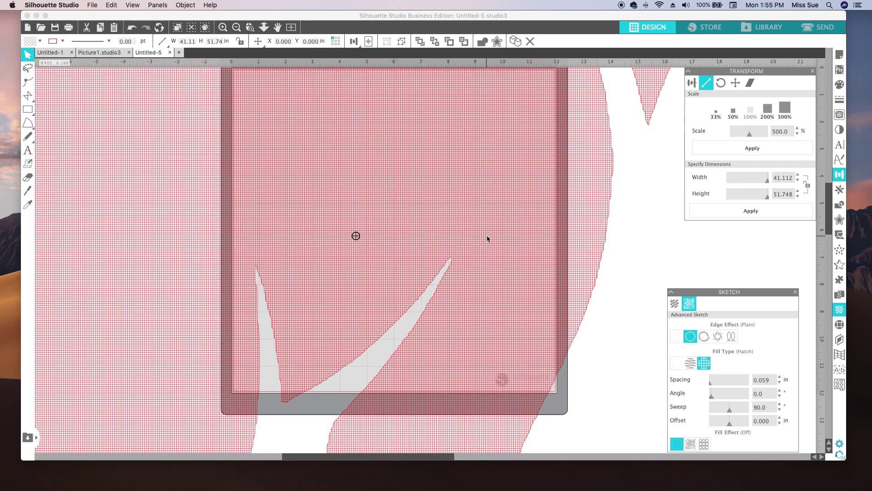
left_click_drag(706, 291, 704, 241)
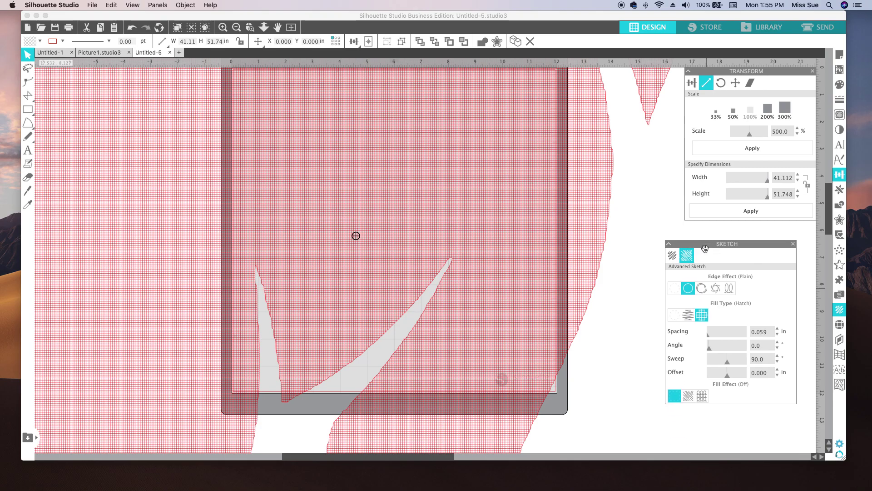
left_click(672, 258)
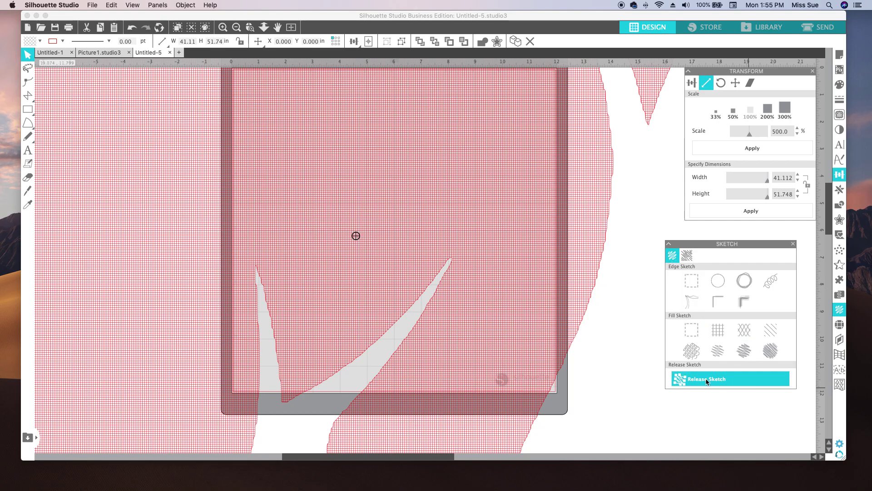
Step: Release the sketch into permanent lines and rescale the design to 10%, 4.111 × 5.168 in
left_click(729, 380)
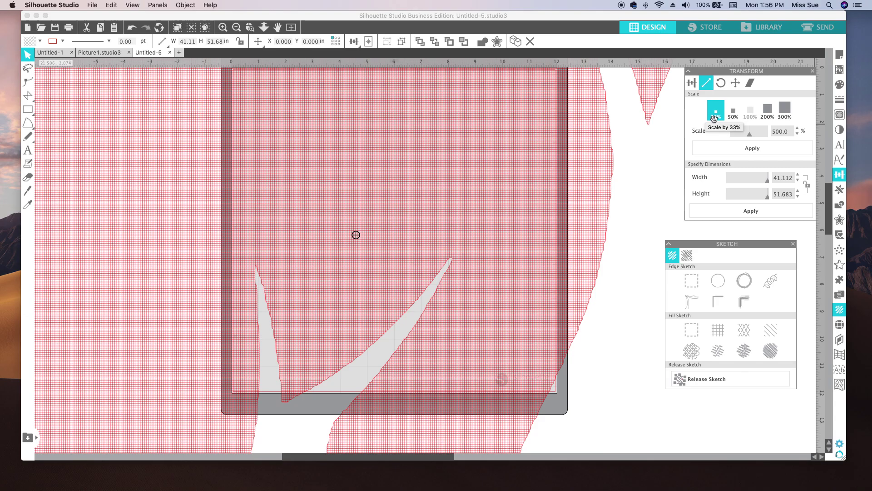
left_click_drag(790, 132, 762, 133)
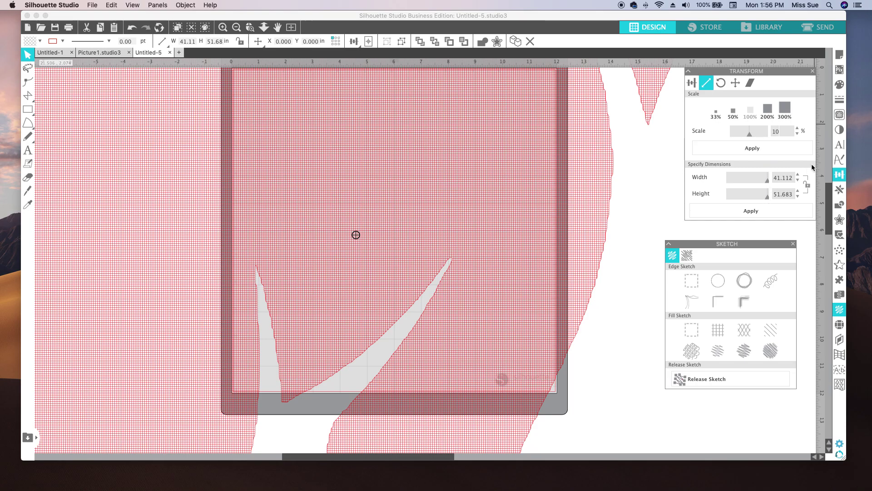
key("Return")
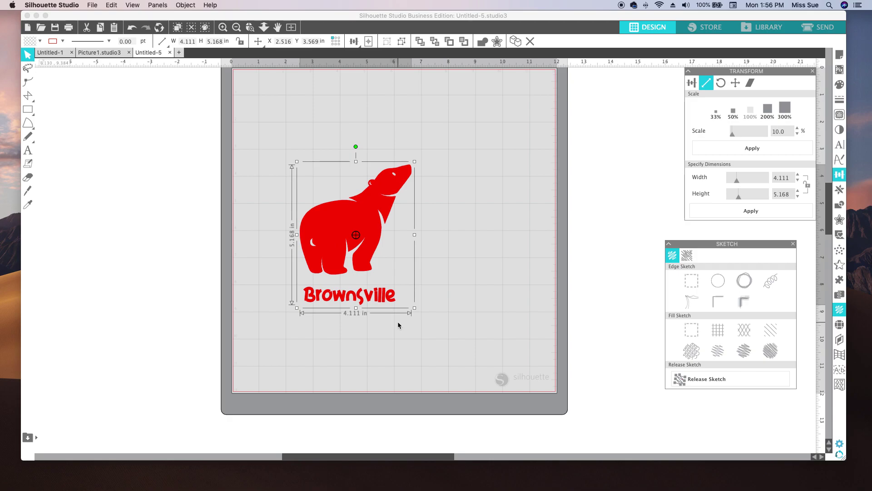
left_click(250, 27)
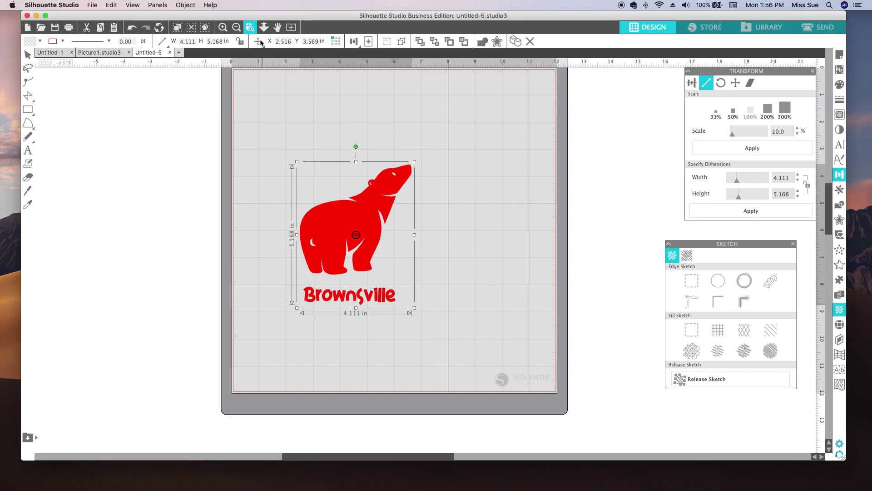
left_click(360, 211)
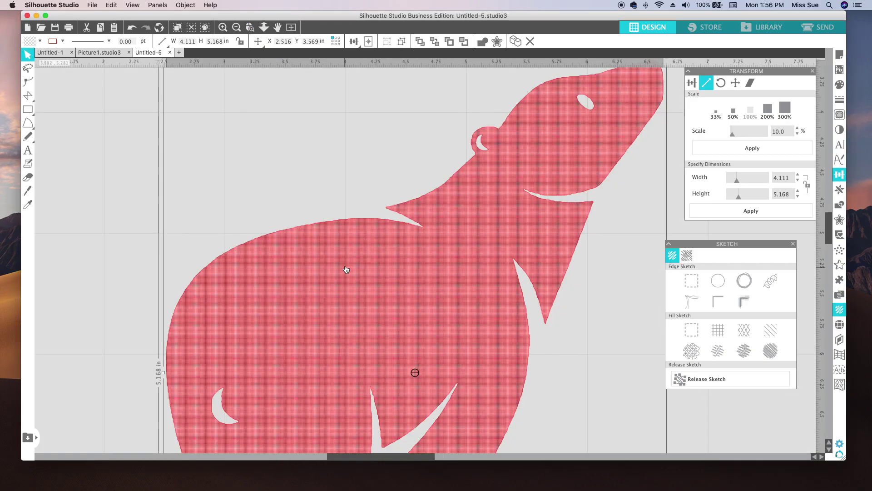
left_click(250, 27)
left_click(302, 272)
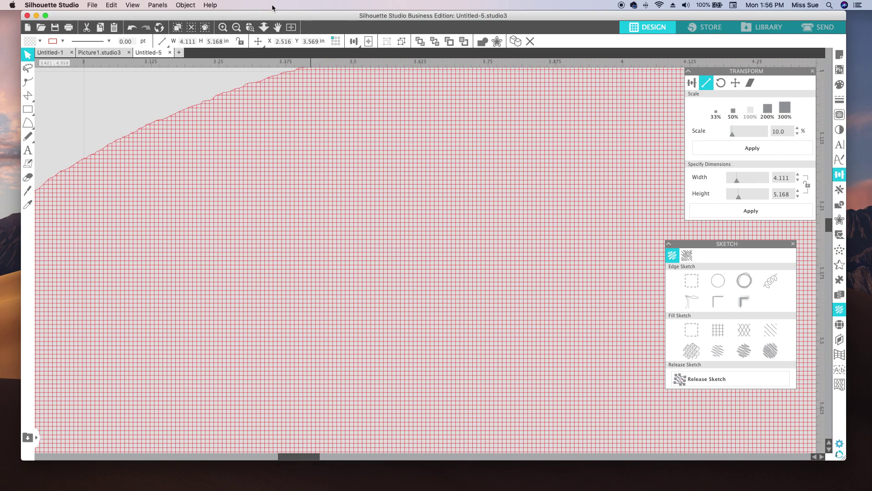
left_click(289, 29)
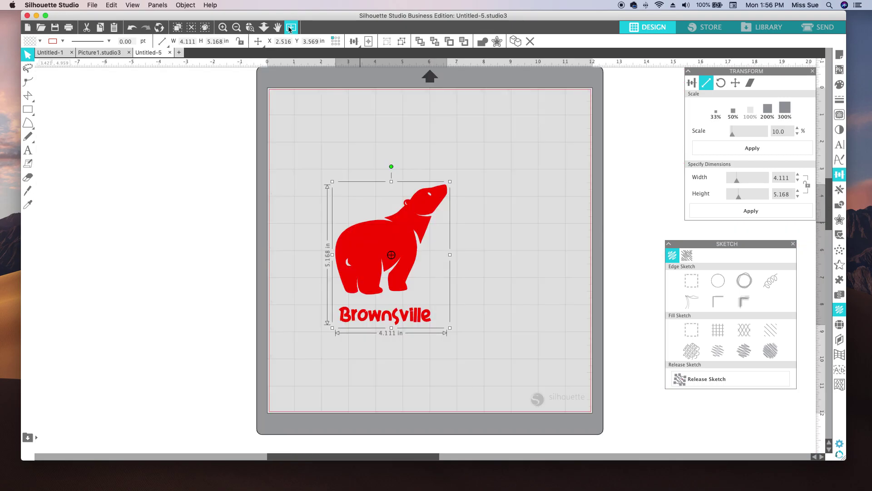
Step: Move the design to the mat's top-left corner and shrink it to 3.906 × 4.910 in
left_click_drag(402, 246, 348, 158)
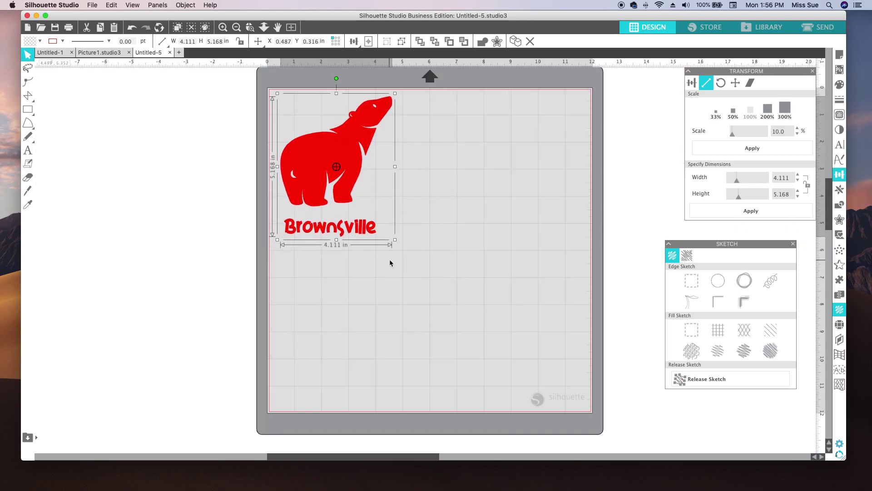
mouse_move(395, 239)
left_mouse_down()
mouse_move(384, 227)
mouse_move(389, 233)
left_mouse_up()
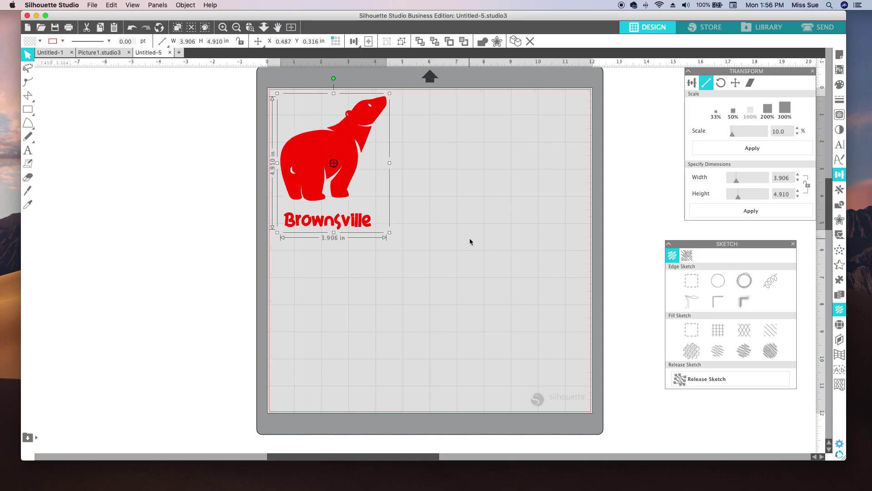